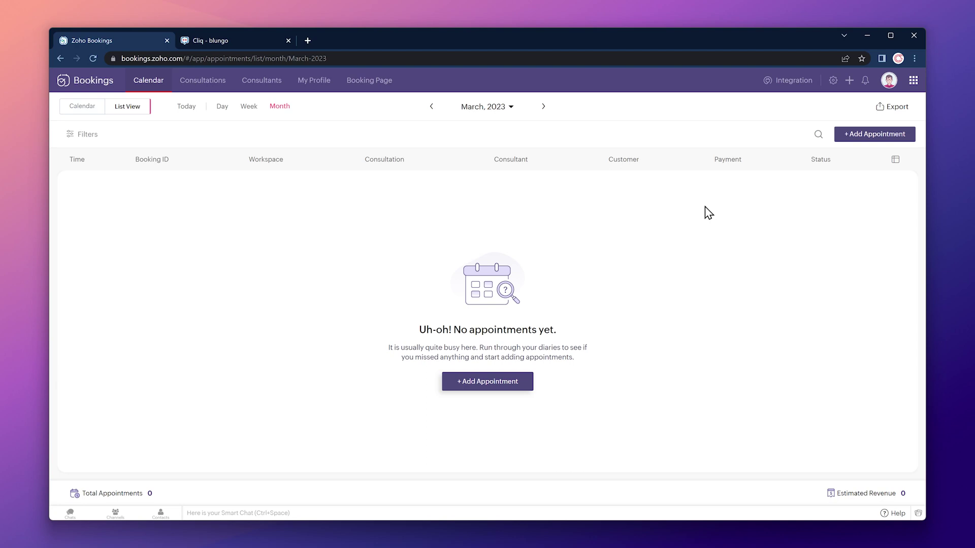
Step: Enter book.blungo.co as the custom domain in the General > Booking Page URL settings
click(833, 81)
click(797, 115)
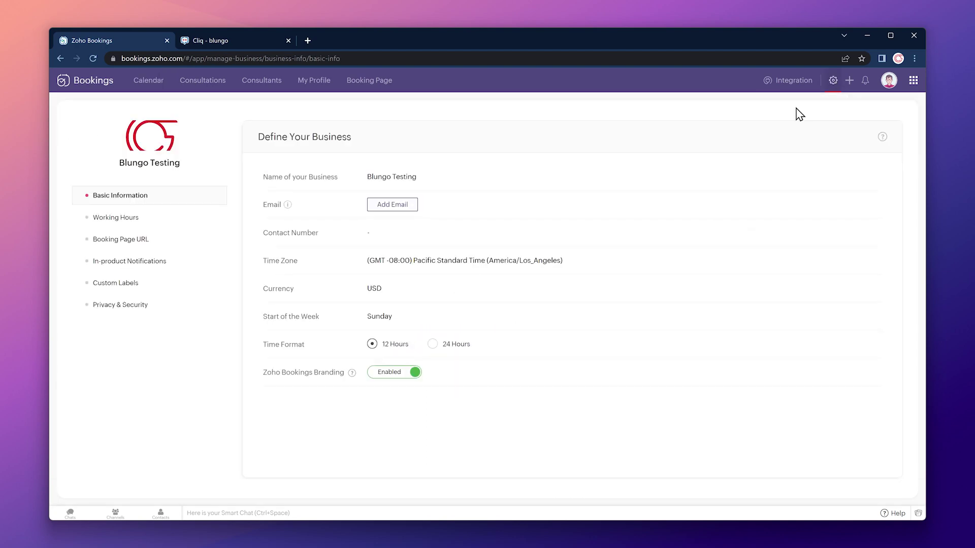
click(141, 243)
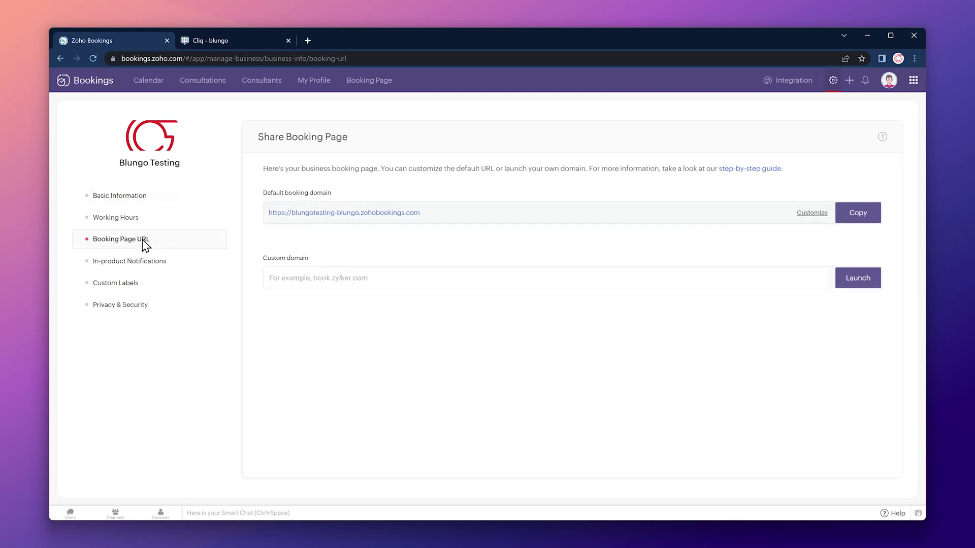
click(419, 277)
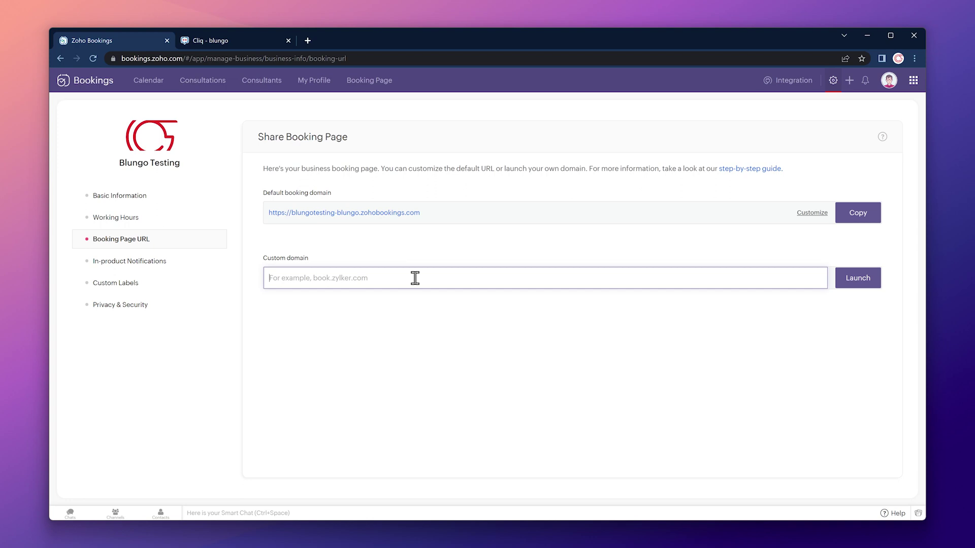
text(book.blungo.co)
Step: Launch book.blungo.co and select the CNAME target bookings.cs.zohohost.com for copying
click(852, 284)
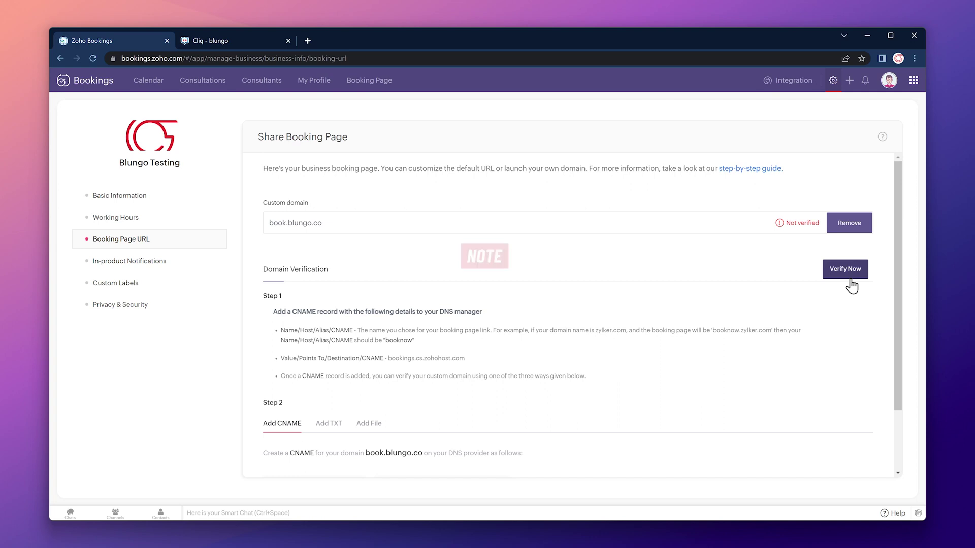
scroll(747, 373, down, 2)
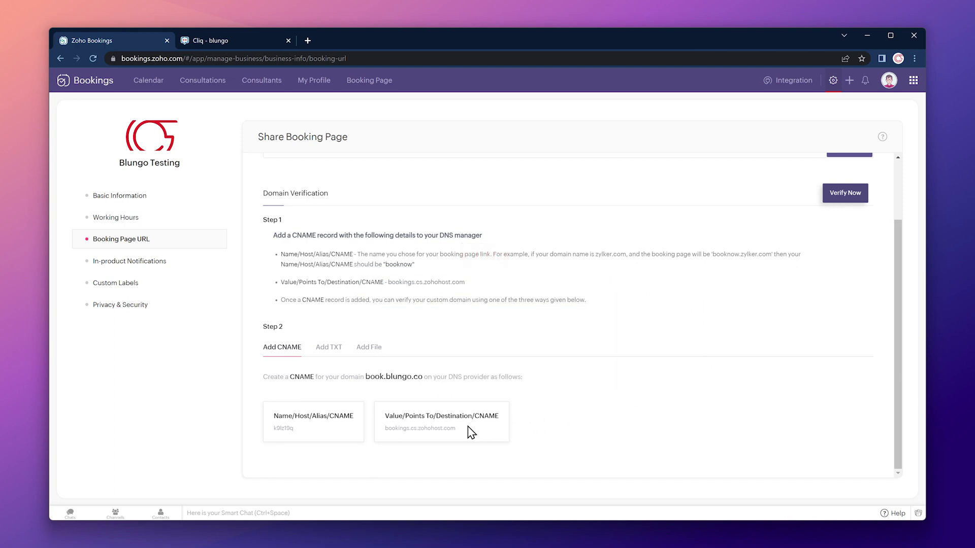
drag(456, 430, 393, 428)
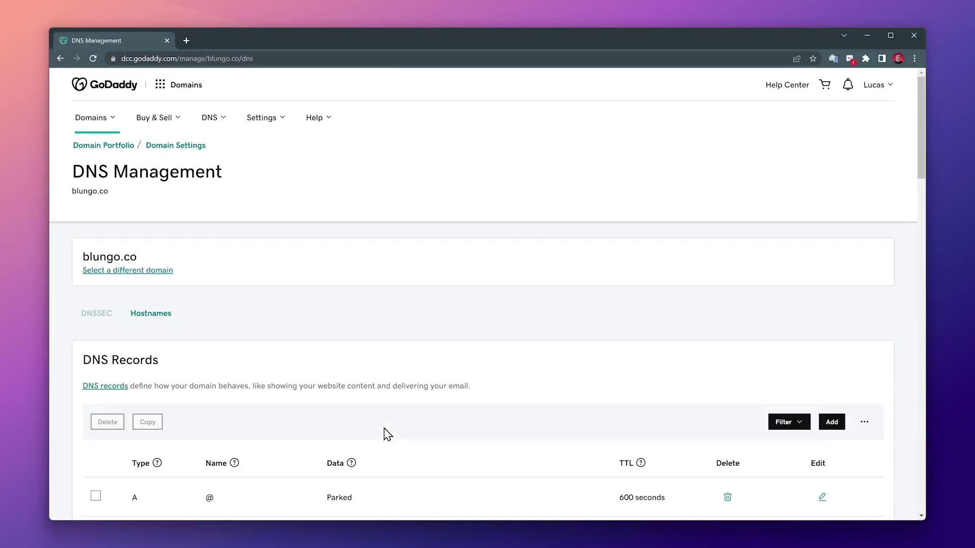
Step: Add a GoDaddy CNAME record named book pointing to bookings.cs.zohohost.com
scroll(388, 434, down, 3)
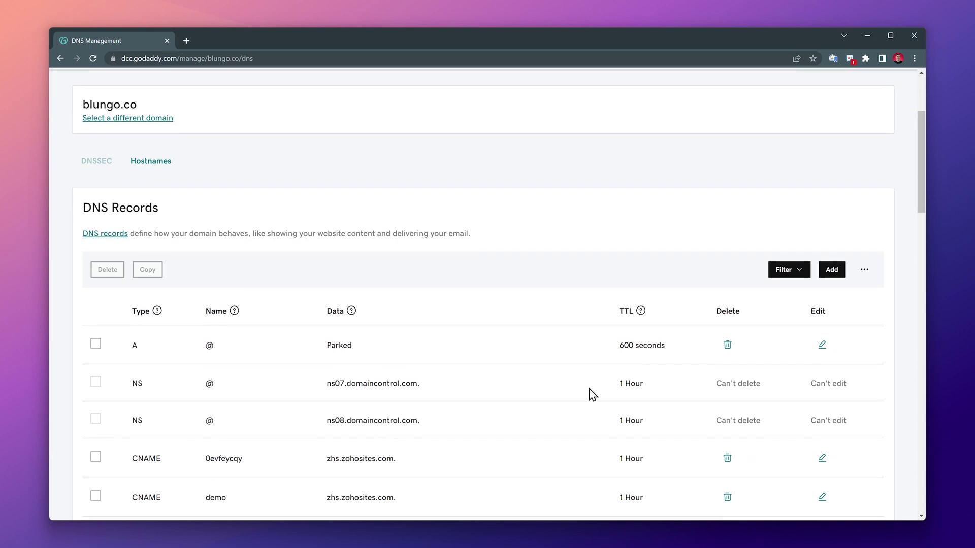
click(832, 270)
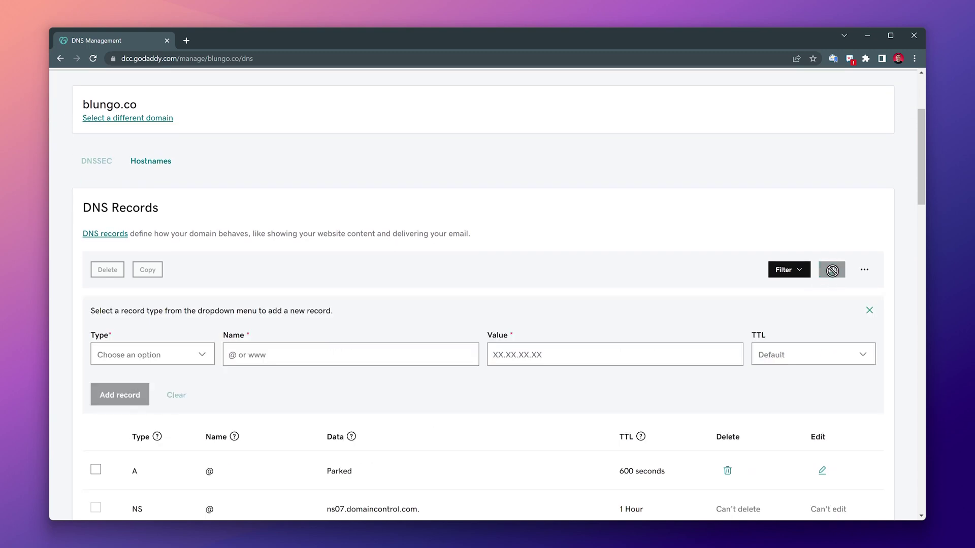
click(205, 361)
click(155, 241)
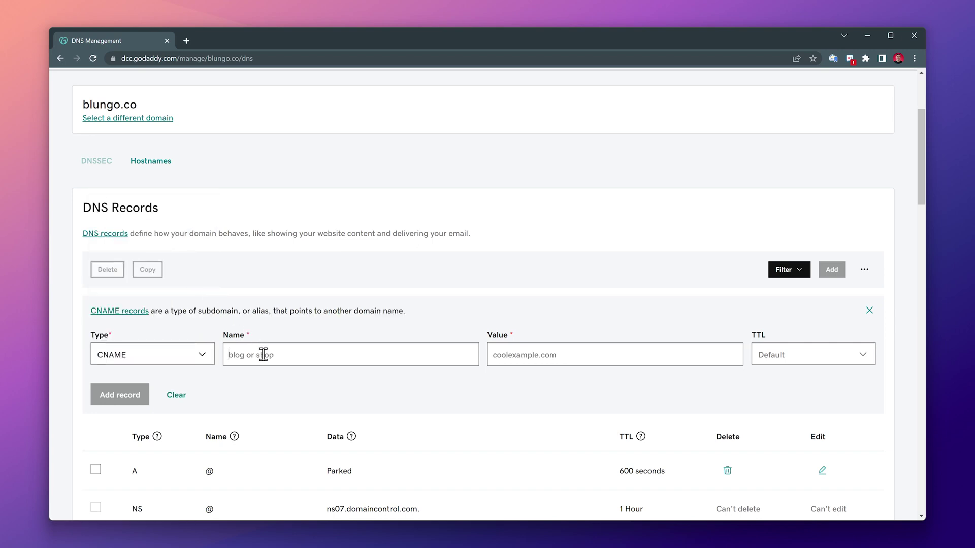
text(boo)
click(517, 359)
text(bookings.cs.zohohost.com)
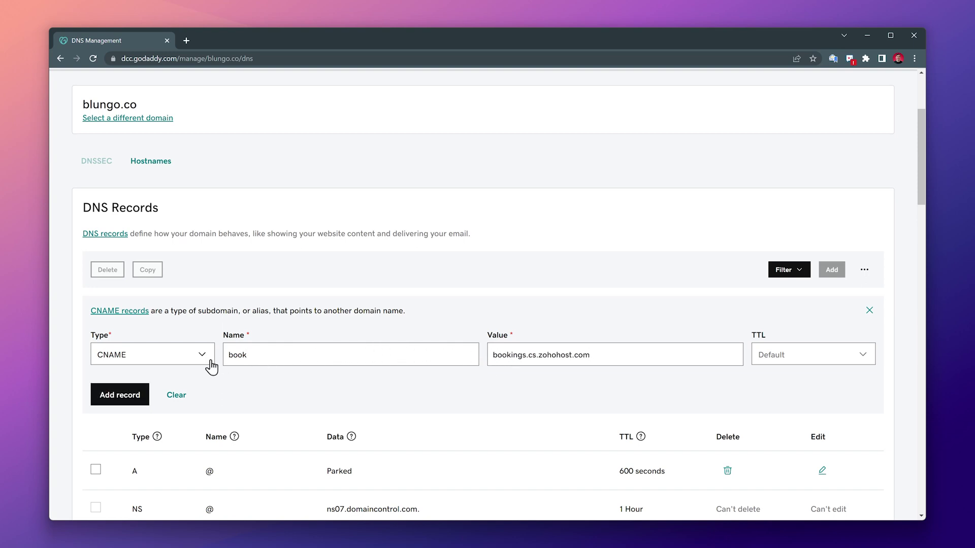
click(126, 401)
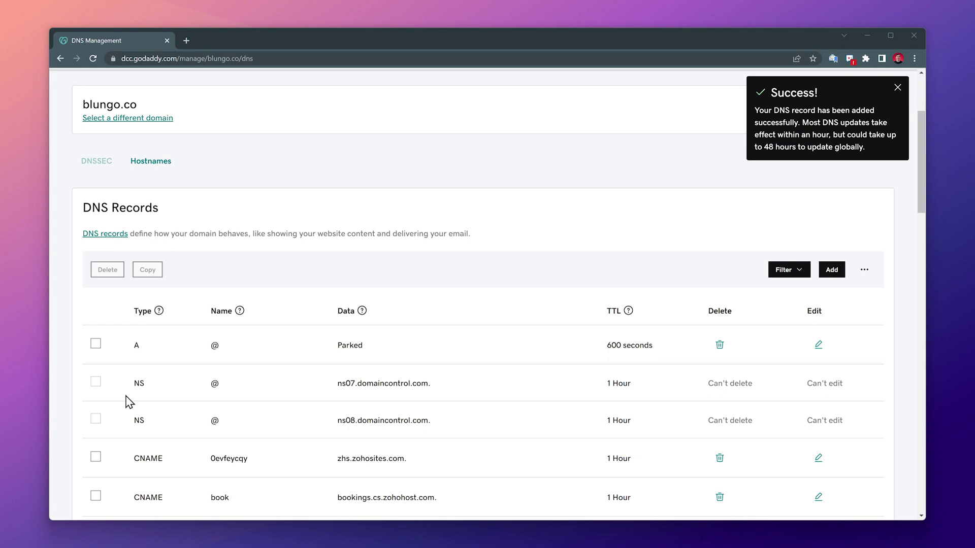
key(alt+Tab)
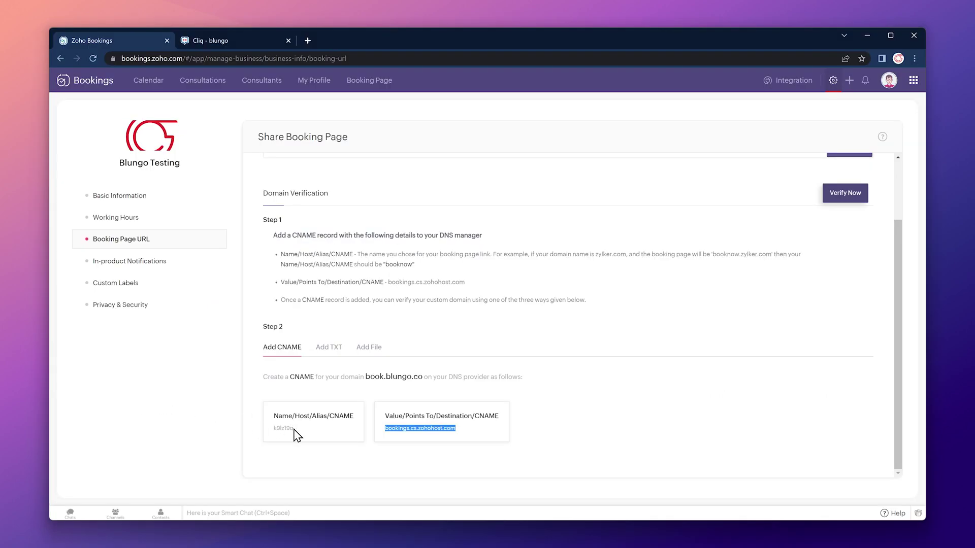
Step: Add a second GoDaddy CNAME named with the Zoho verification host, pointing to bookings.cs.zohohost.com
drag(294, 429, 273, 429)
key(alt+Tab)
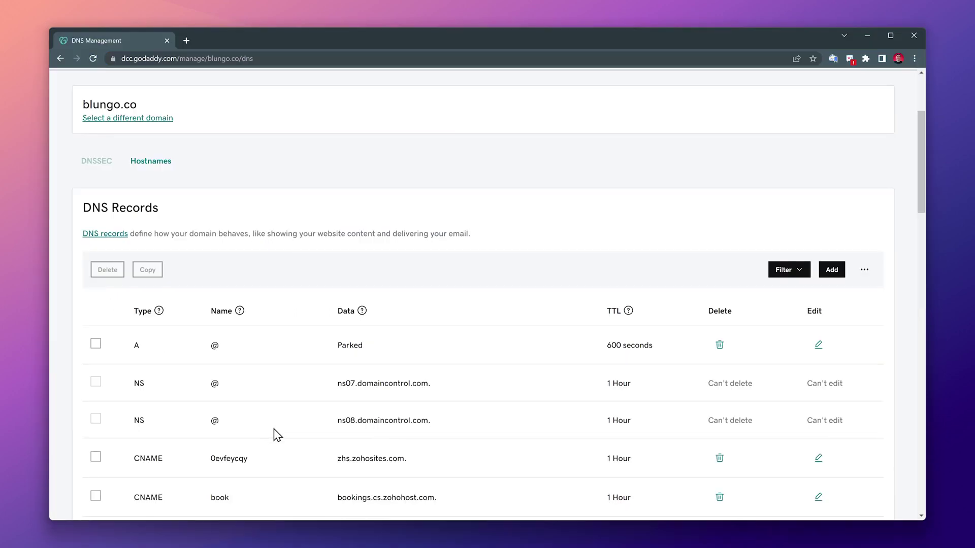
click(830, 271)
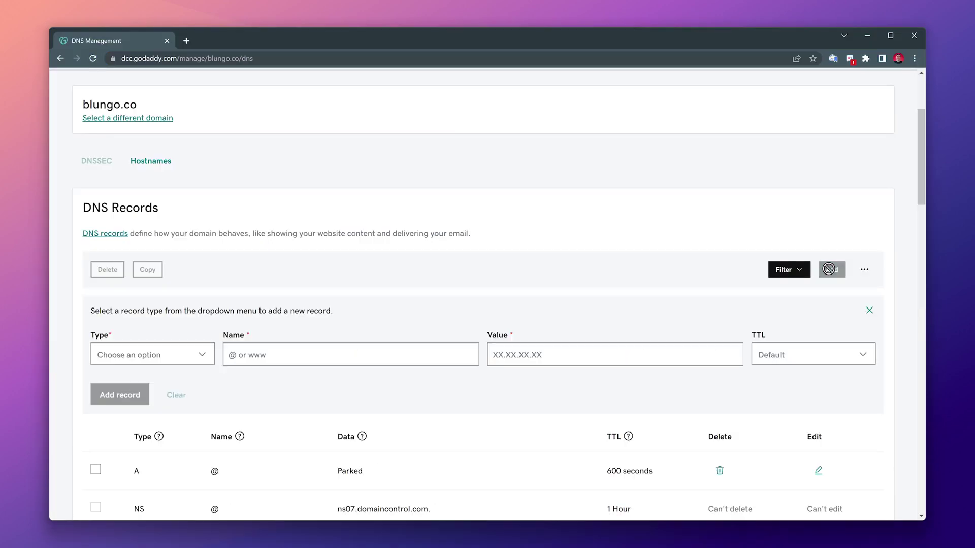
click(201, 357)
click(172, 246)
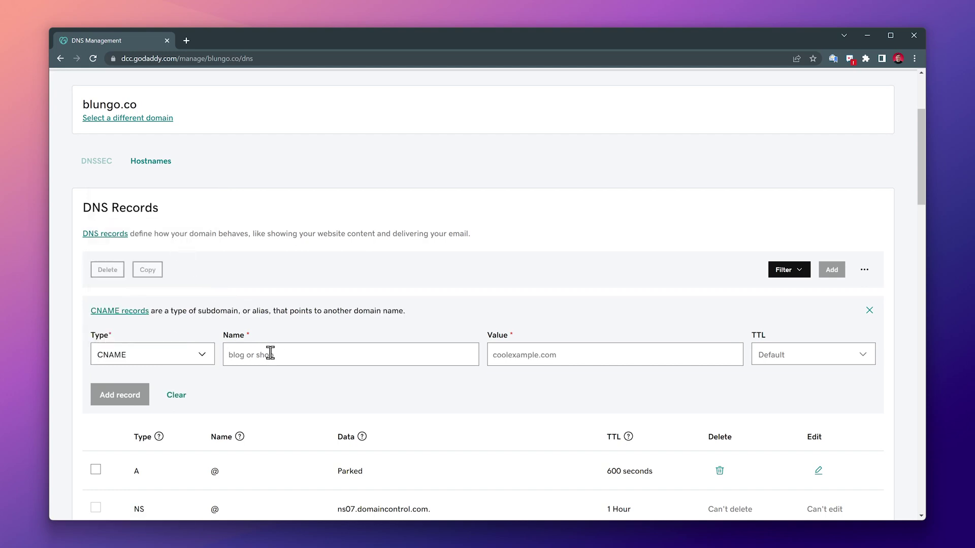
text(k9lz19q)
key(alt+Tab)
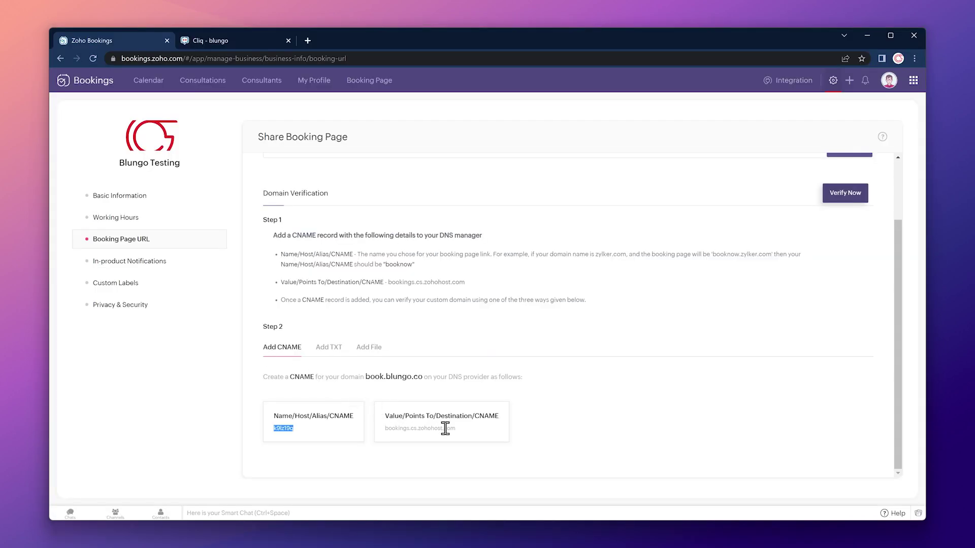
drag(456, 431, 381, 431)
key(ctrl+c)
key(alt+Tab)
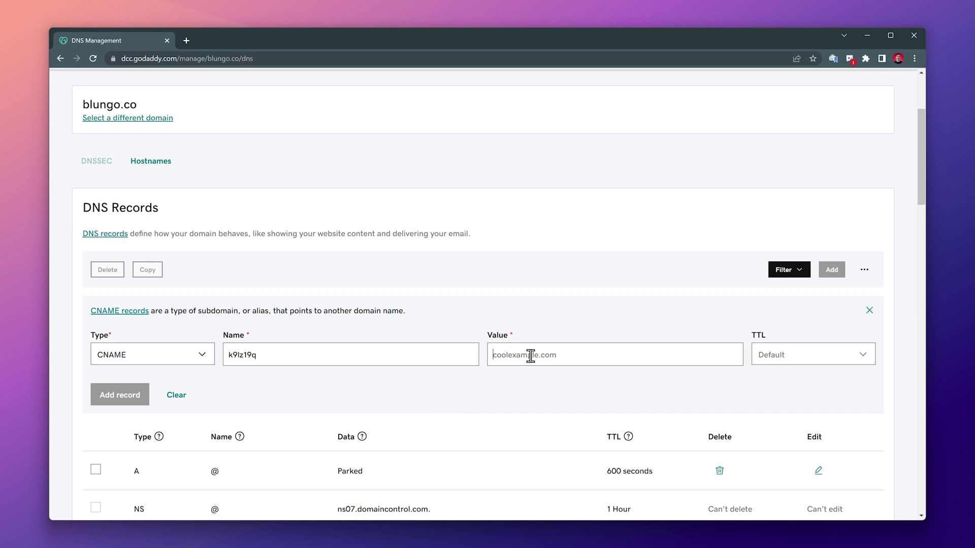
key(ctrl+v)
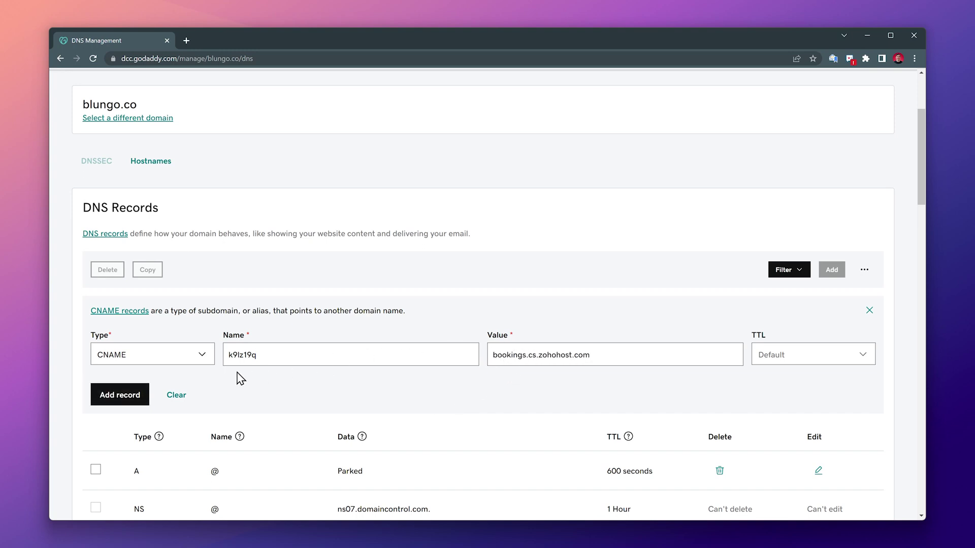
click(130, 394)
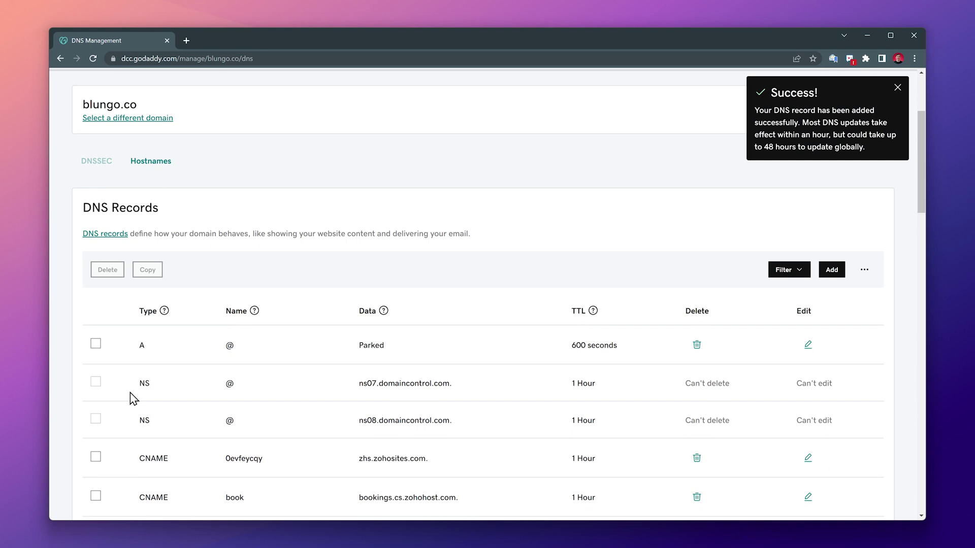
key(alt+Tab)
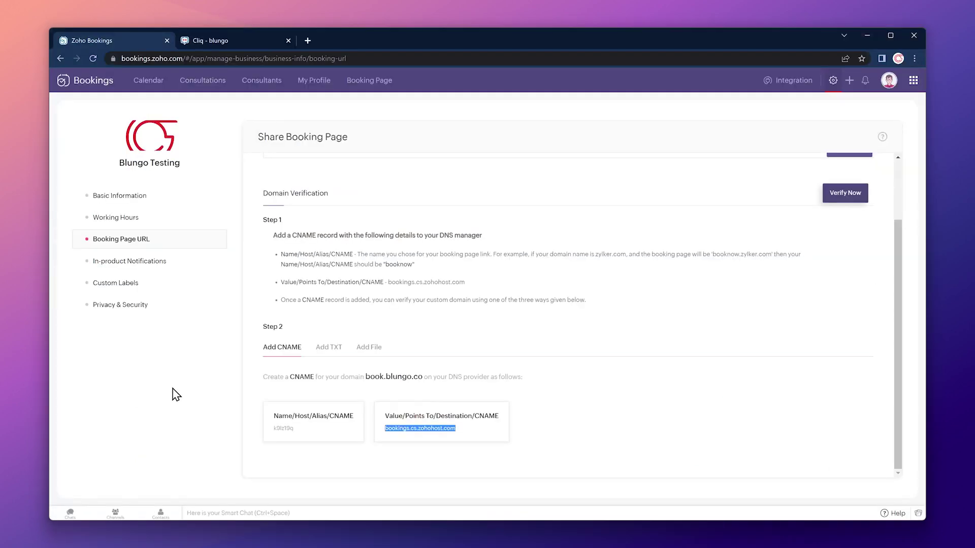
Step: Run Domain Verification for book.blungo.co in Zoho Bookings
click(857, 198)
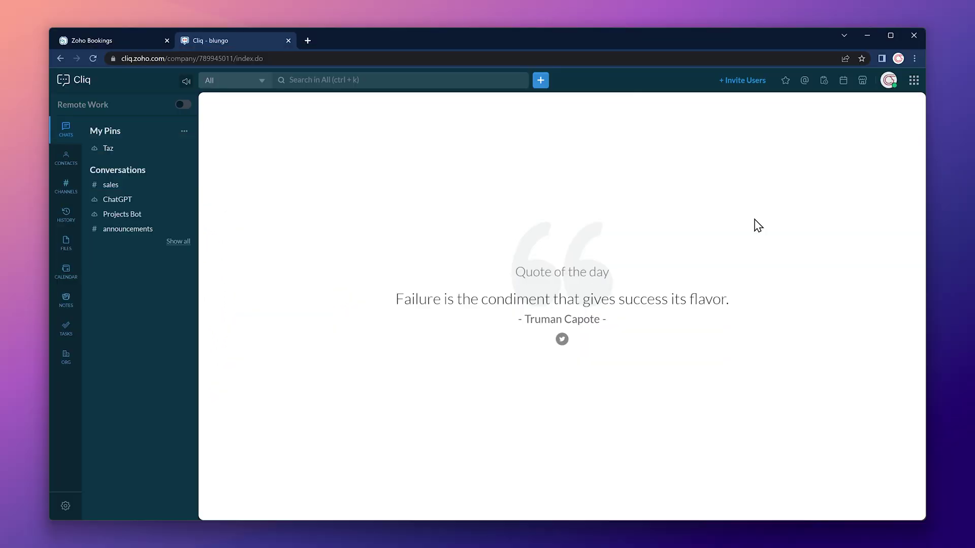
Step: Enter cliq.blungo.co in Cliq's Admin Panel Custom Domain settings and select the cliq.cs.zohohost.com target
click(889, 81)
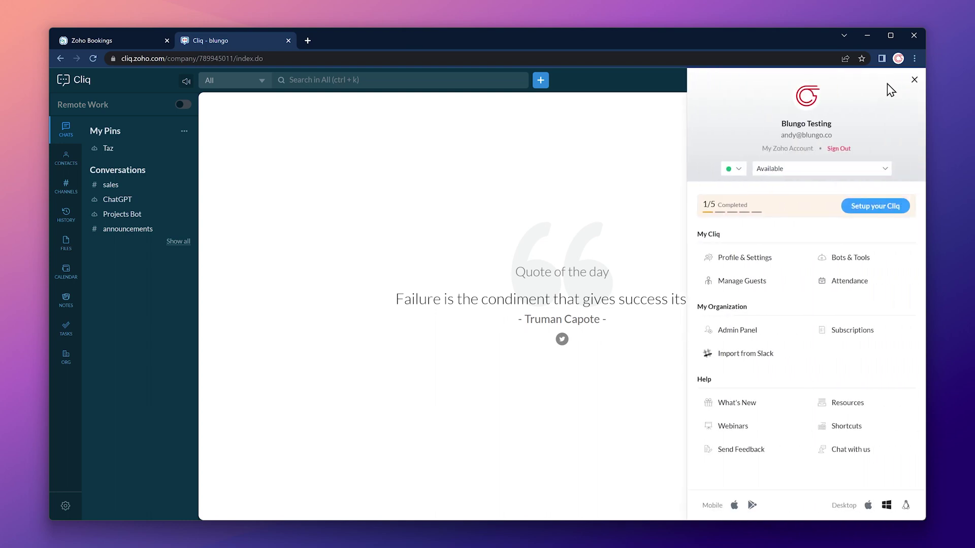
click(738, 333)
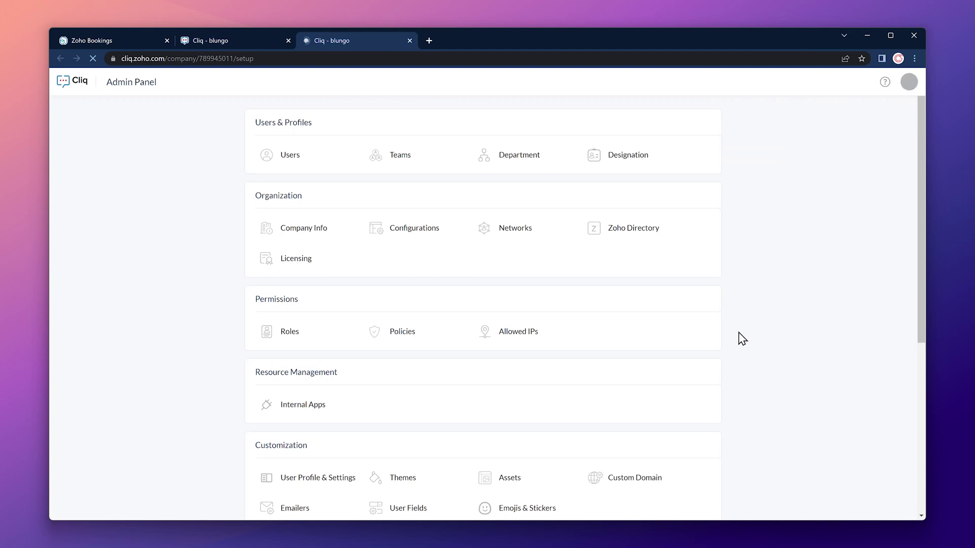
click(636, 480)
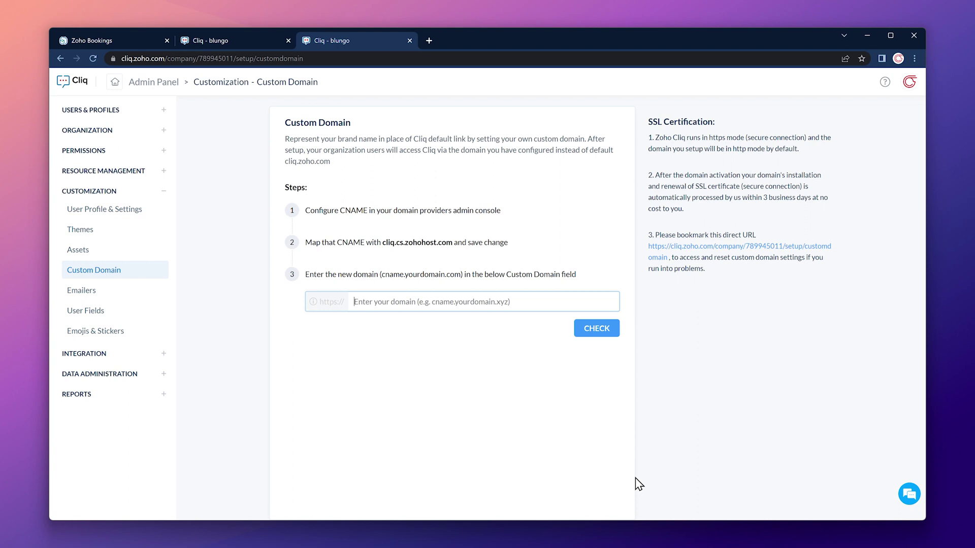
text(cliq.blun)
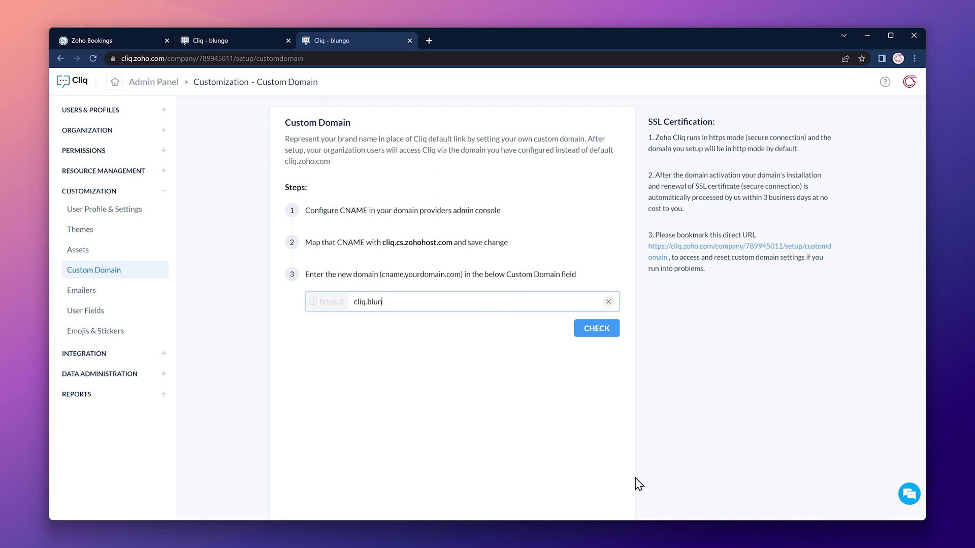
text(go.co)
drag(452, 242, 386, 242)
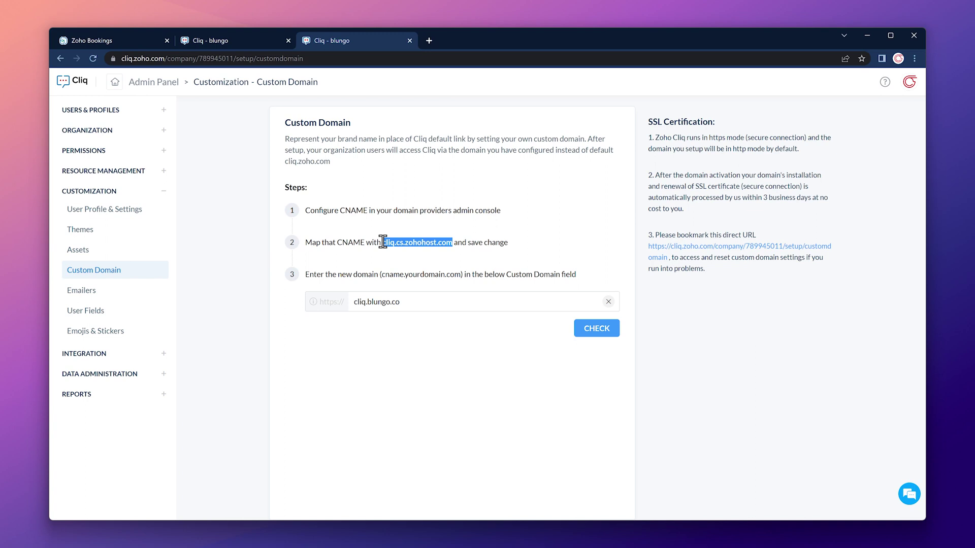
Step: Add a GoDaddy CNAME record named cliq pointing to cliq.cs.zohohost.com
key(alt+Tab)
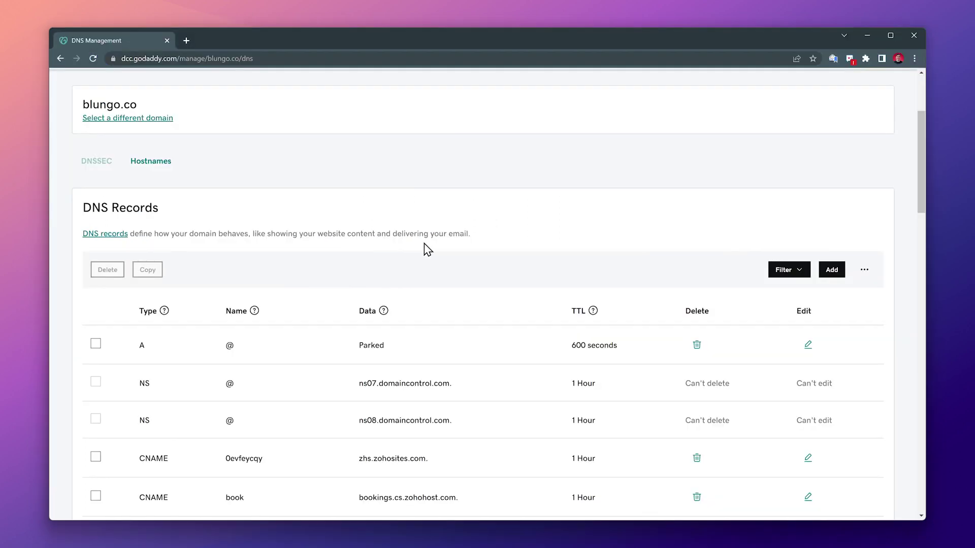
click(828, 268)
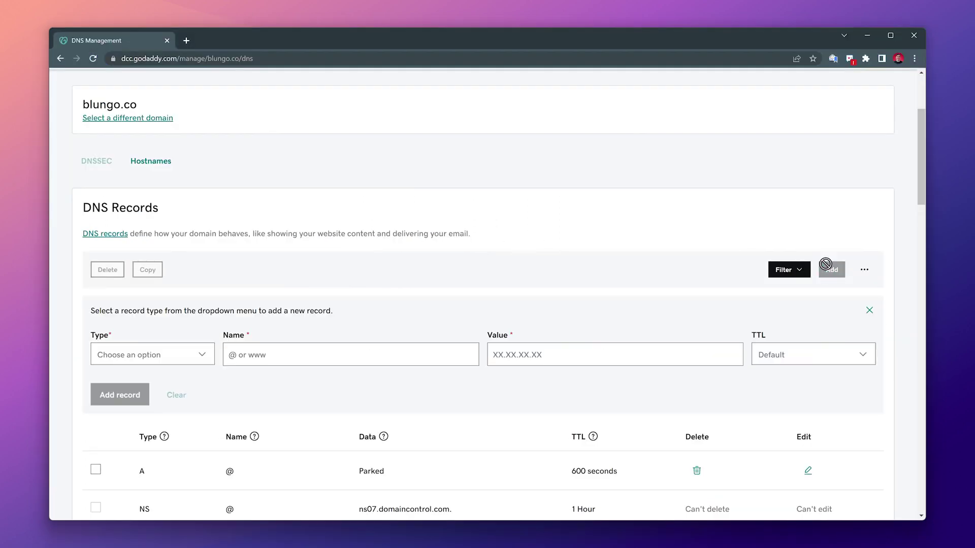
click(203, 362)
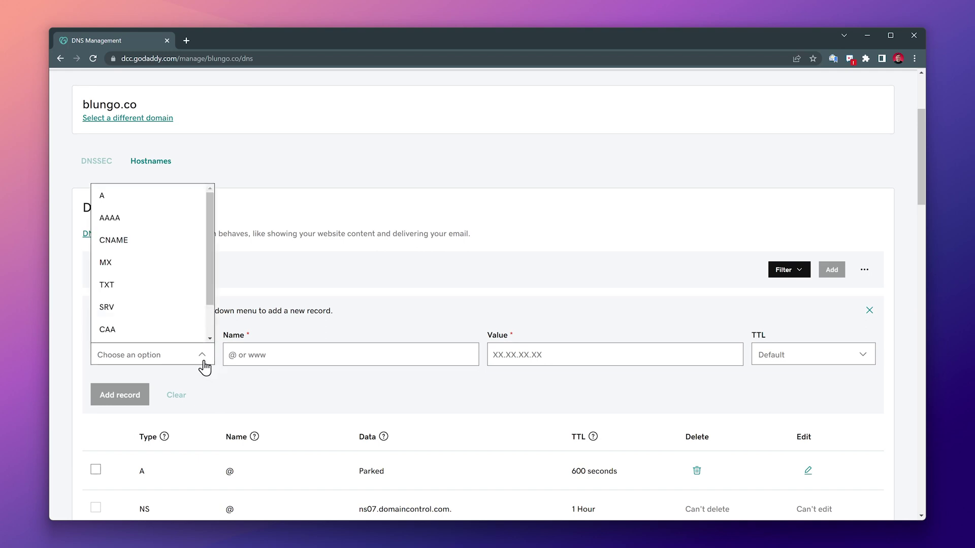
click(154, 241)
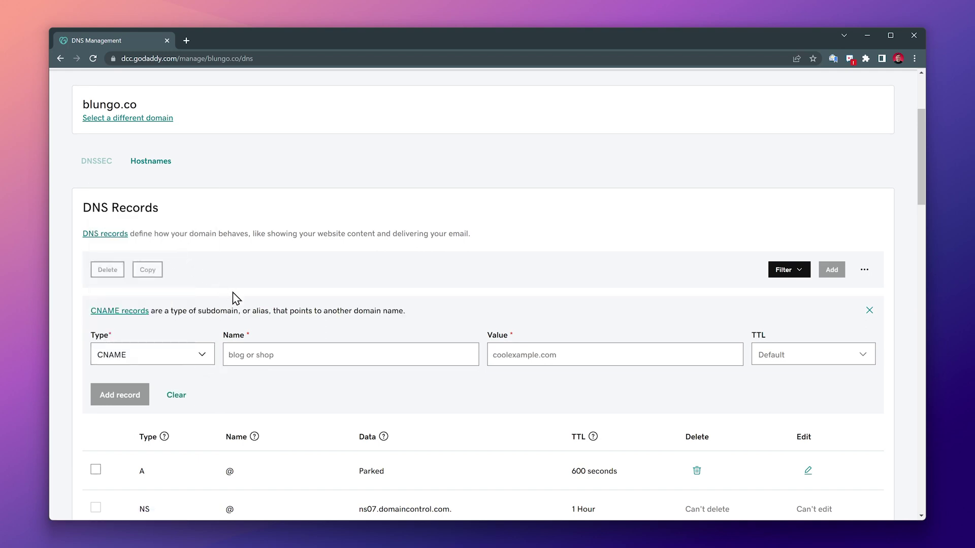
click(273, 354)
text(cliq)
click(574, 357)
text(cliq.cs.zohohost.com)
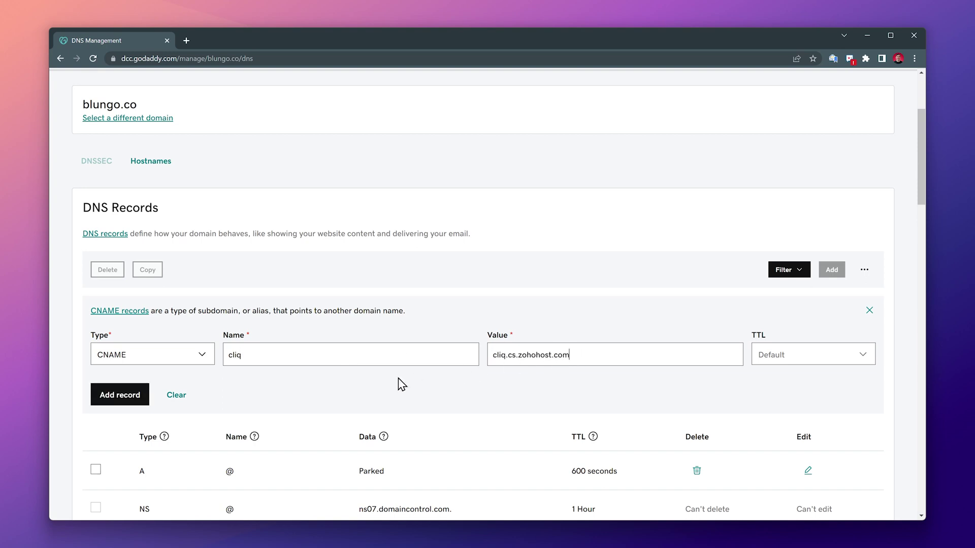
click(132, 394)
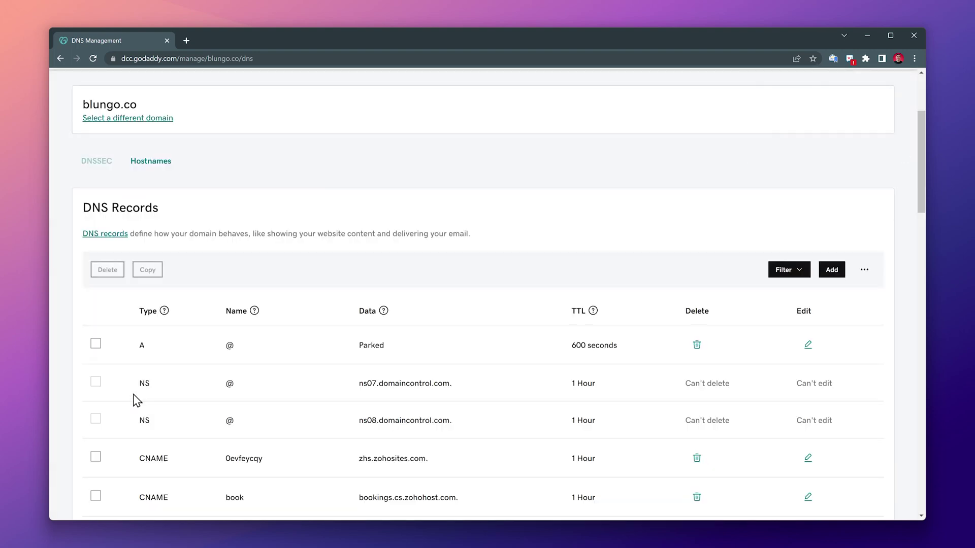
key(alt+Tab)
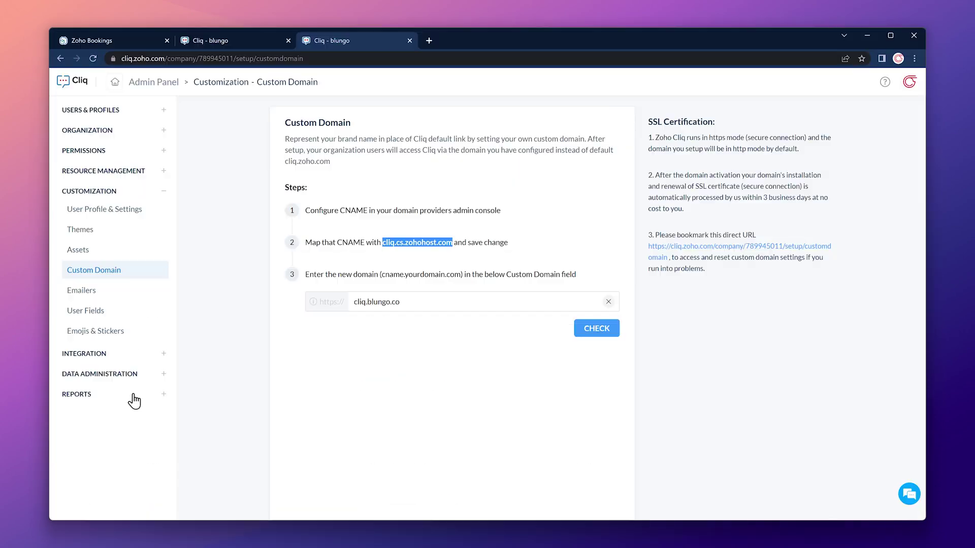
Step: Check the cliq.blungo.co domain mapping and activate it in Zoho Cliq
click(602, 333)
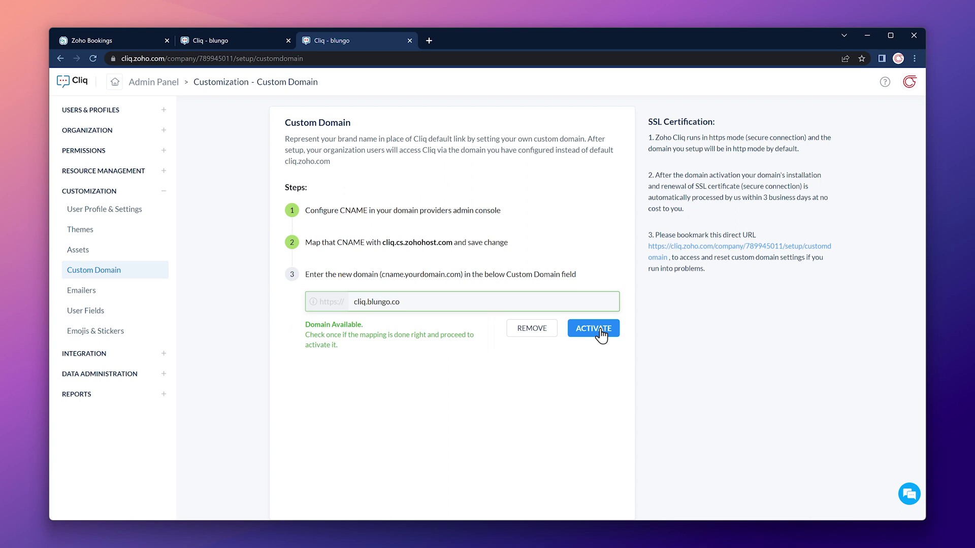
click(601, 331)
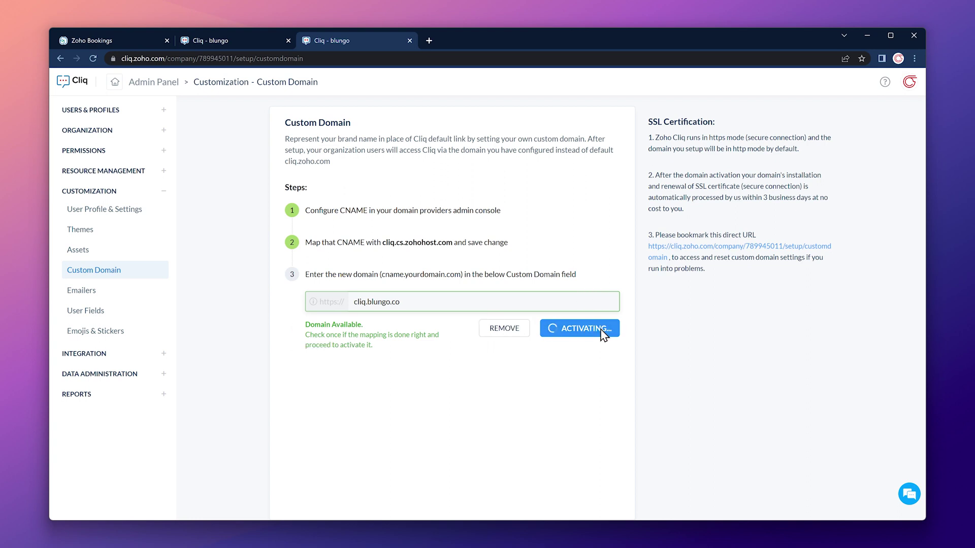